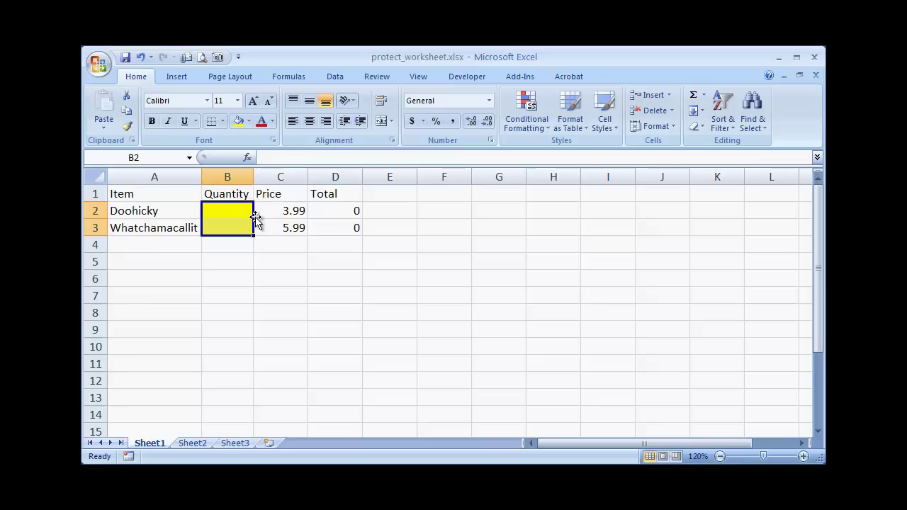
# Step: Inspect the item table, checking the Doohicky price 3.99 and the Total formula in D2
pyautogui.click(331, 230)
pyautogui.moveTo(331, 229); pyautogui.dragTo(221, 221)
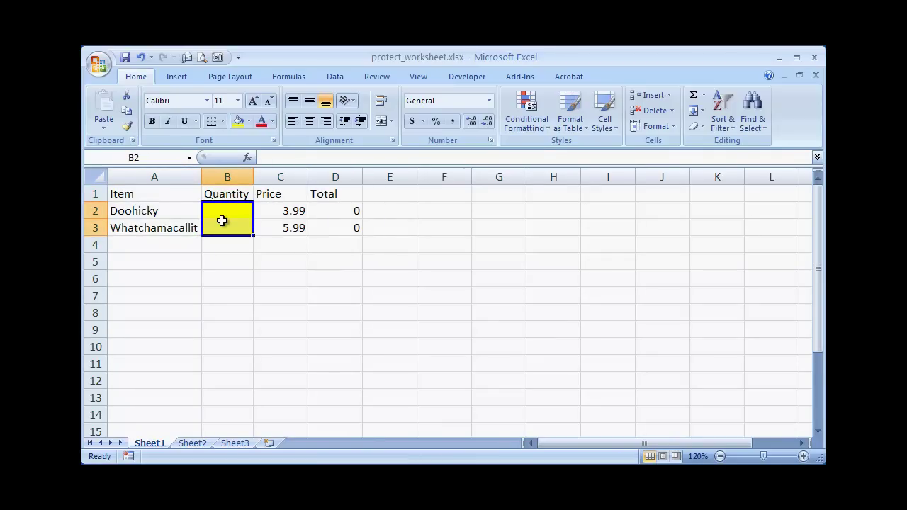
pyautogui.click(276, 214)
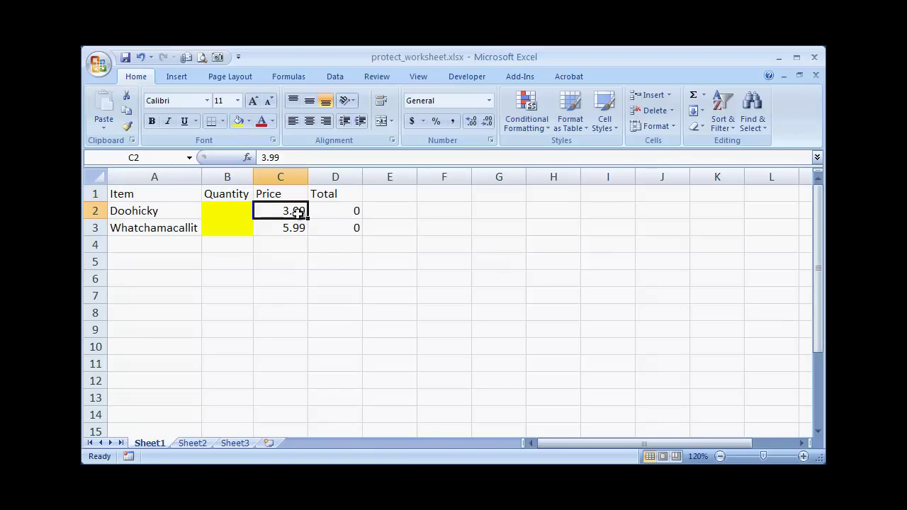
pyautogui.click(334, 213)
pyautogui.moveTo(178, 194); pyautogui.dragTo(177, 220)
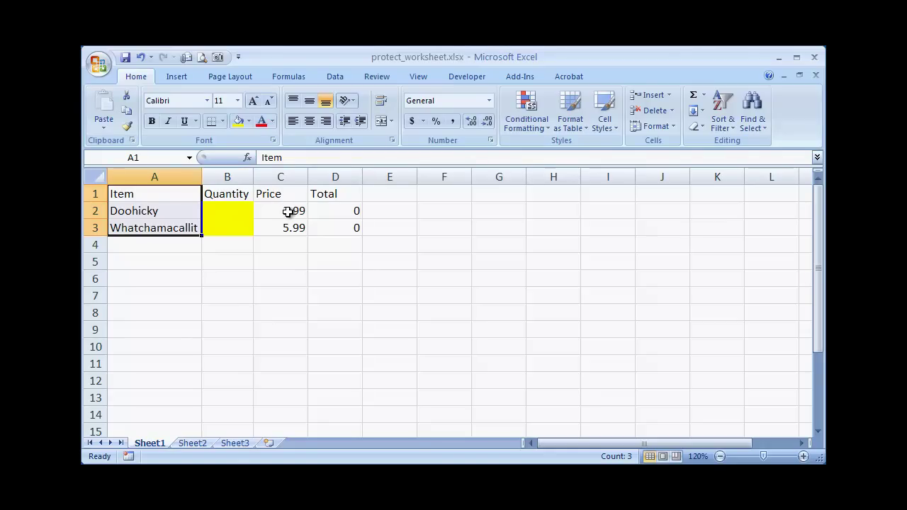
pyautogui.click(304, 266)
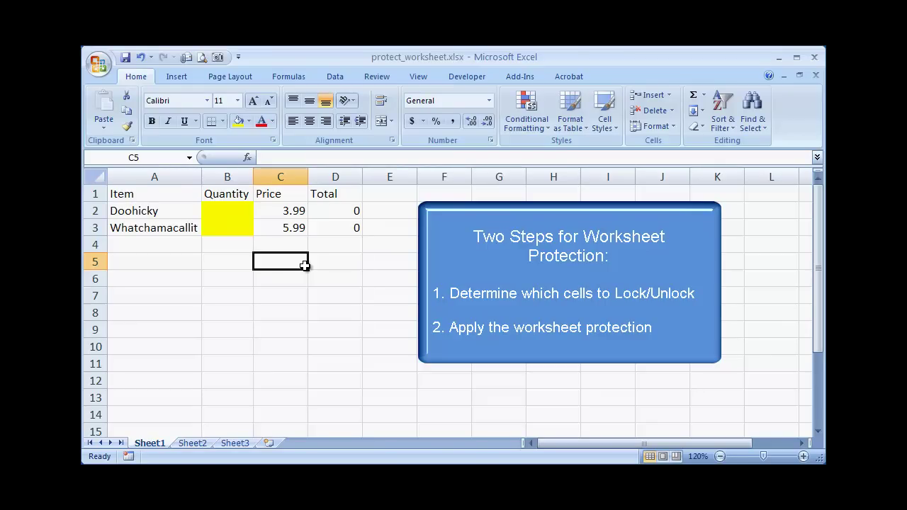
# Step: Clear the Locked protection option on the yellow Quantity cells B2:B3
pyautogui.click(231, 211)
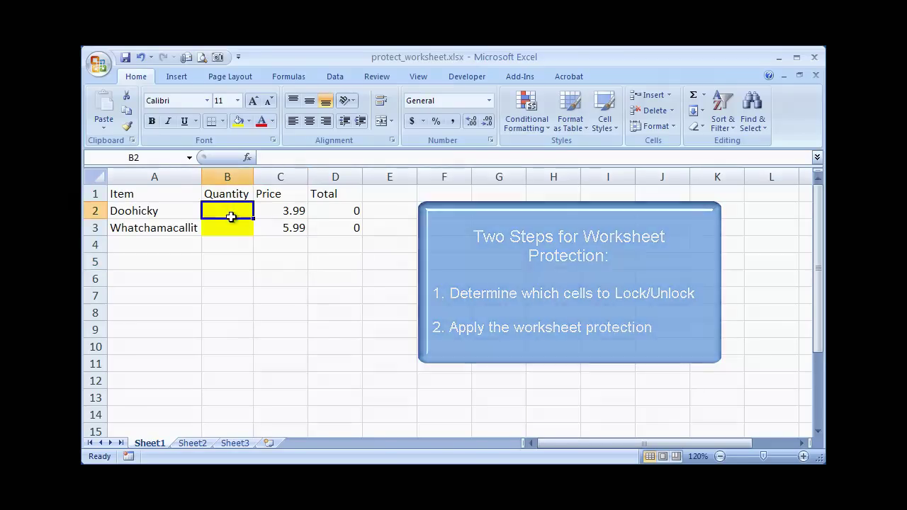
pyautogui.moveTo(231, 216); pyautogui.dragTo(229, 224)
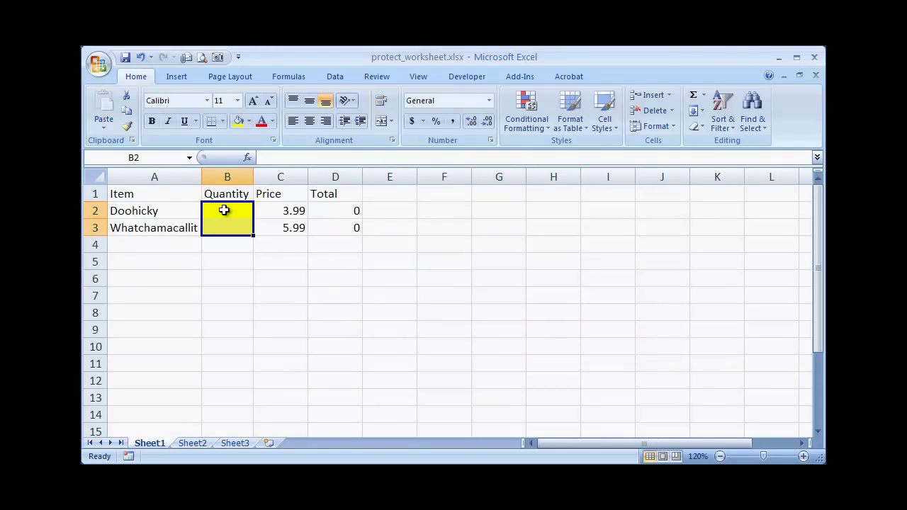
pyautogui.moveTo(224, 210); pyautogui.dragTo(223, 220)
pyautogui.rightClick(223, 220)
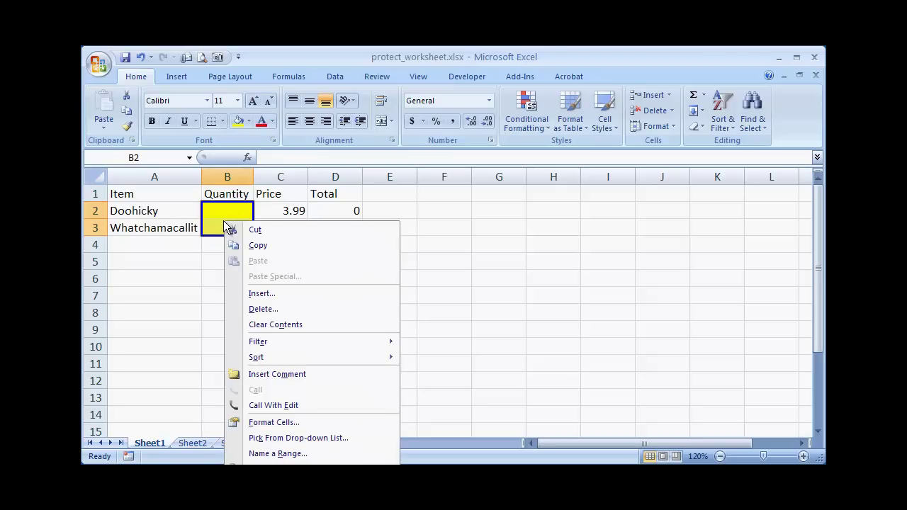
pyautogui.click(297, 425)
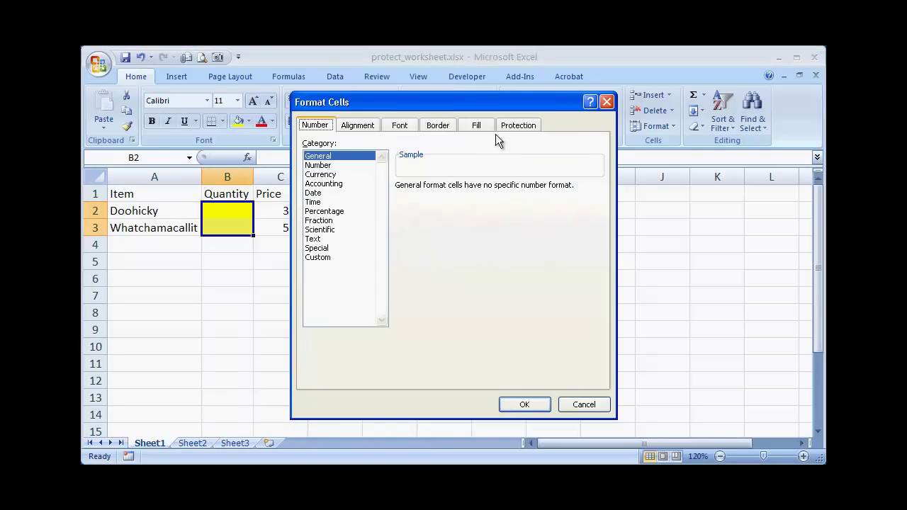
pyautogui.click(516, 125)
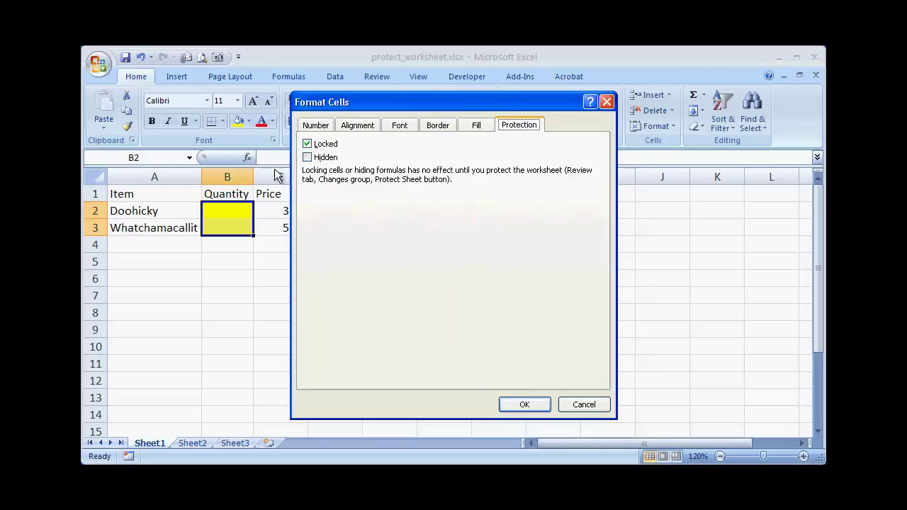
pyautogui.click(307, 144)
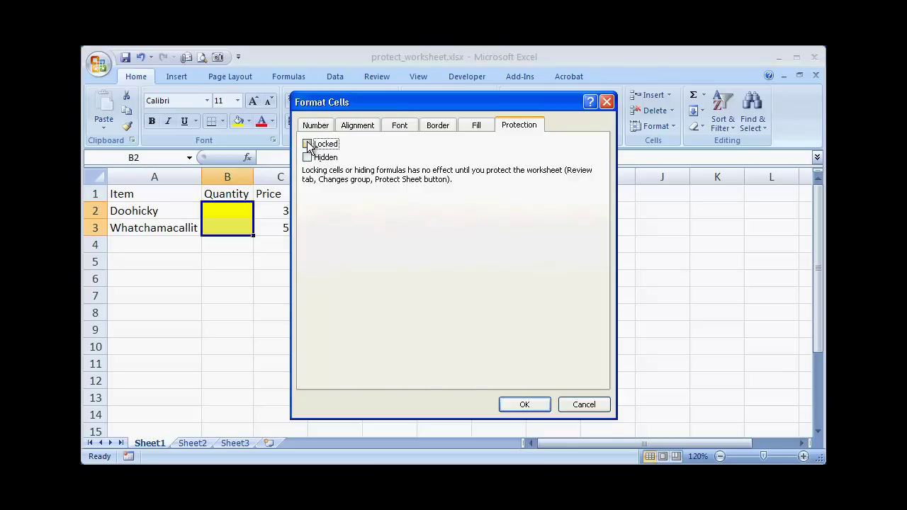
pyautogui.click(531, 407)
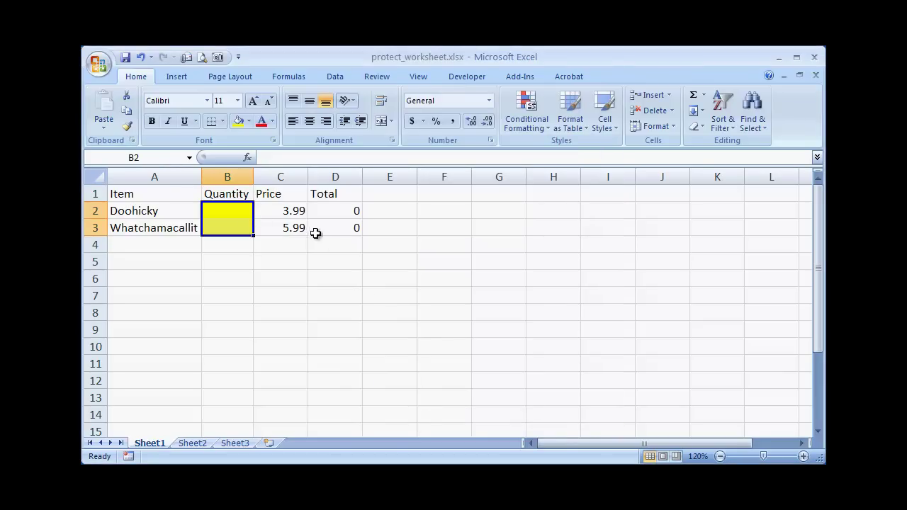
pyautogui.moveTo(270, 210); pyautogui.dragTo(269, 222)
pyautogui.rightClick(271, 223)
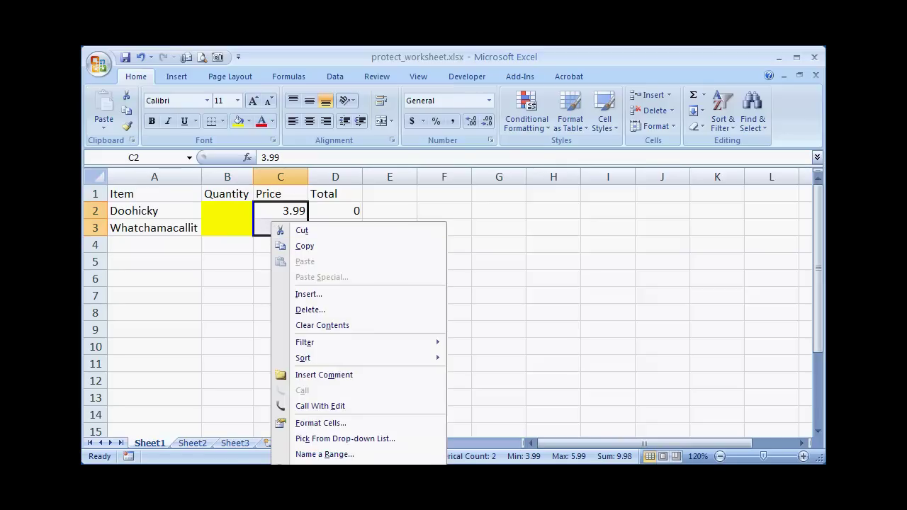
pyautogui.click(347, 423)
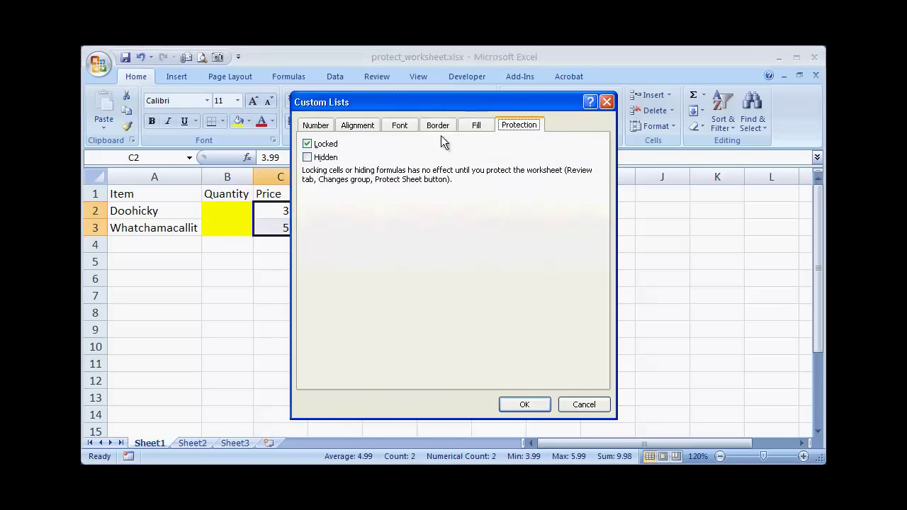
pyautogui.click(528, 406)
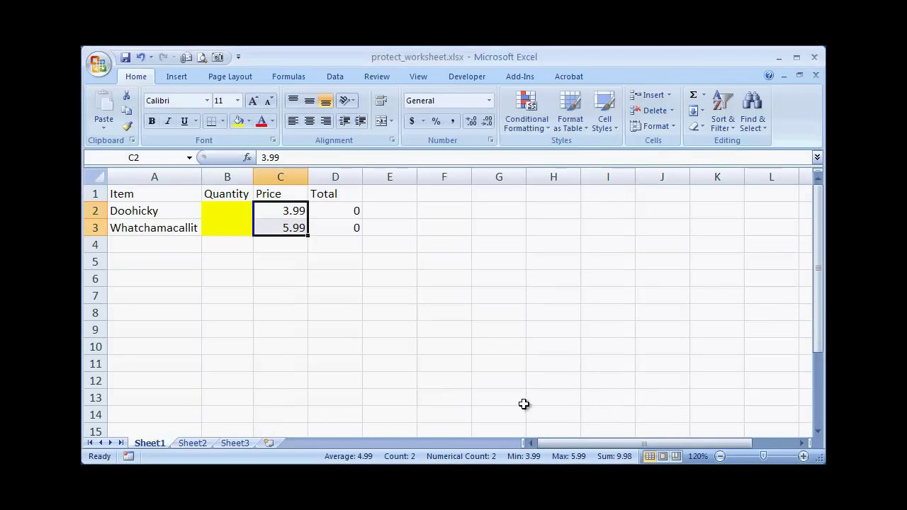
pyautogui.moveTo(229, 209); pyautogui.dragTo(228, 222)
pyautogui.rightClick(228, 221)
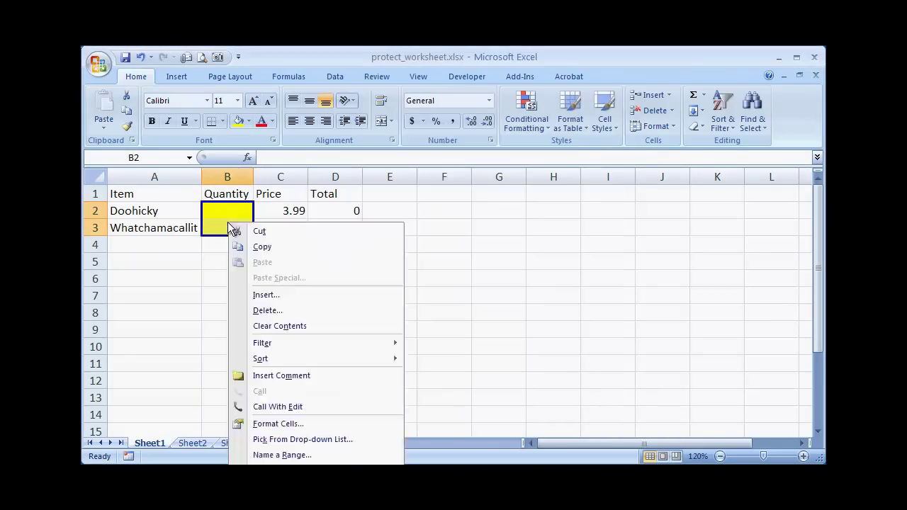
pyautogui.click(276, 424)
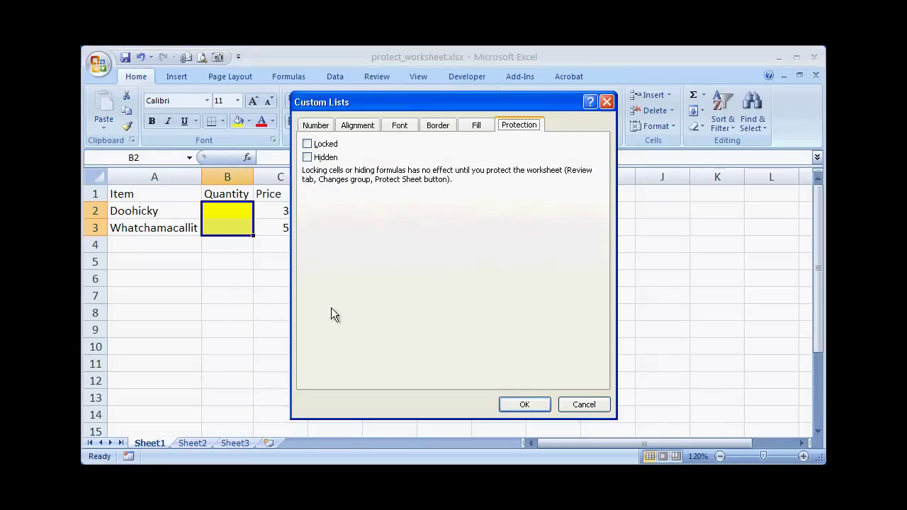
pyautogui.click(306, 144)
pyautogui.click(578, 406)
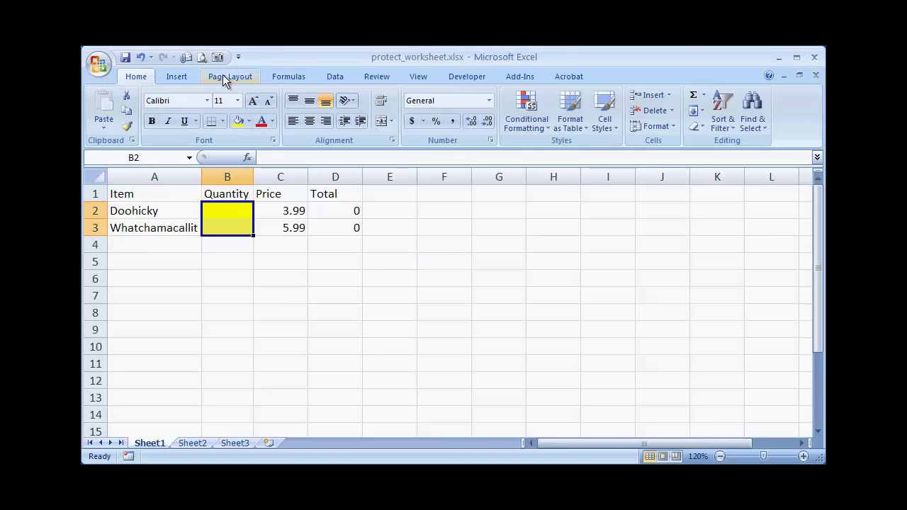
# Step: Browse the Data, Formulas, Page Layout and Insert ribbons, ending on Review's protection commands
pyautogui.click(336, 78)
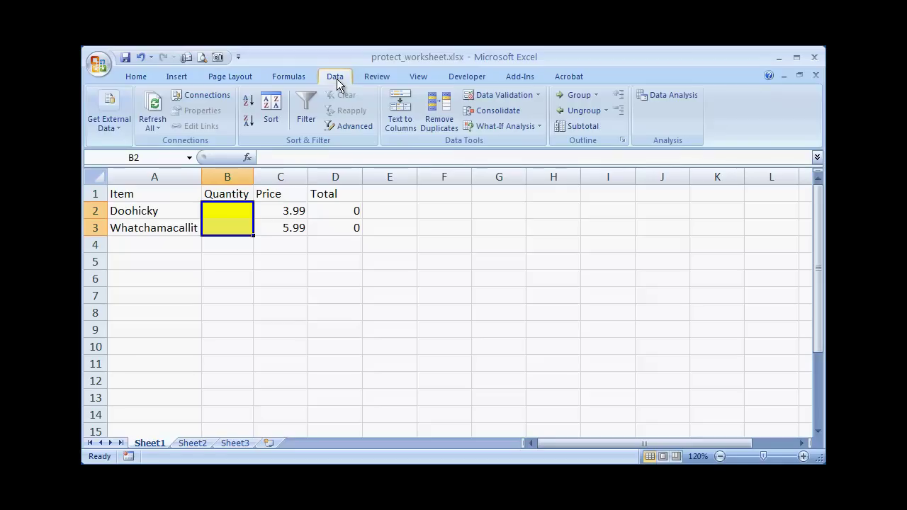
pyautogui.click(288, 81)
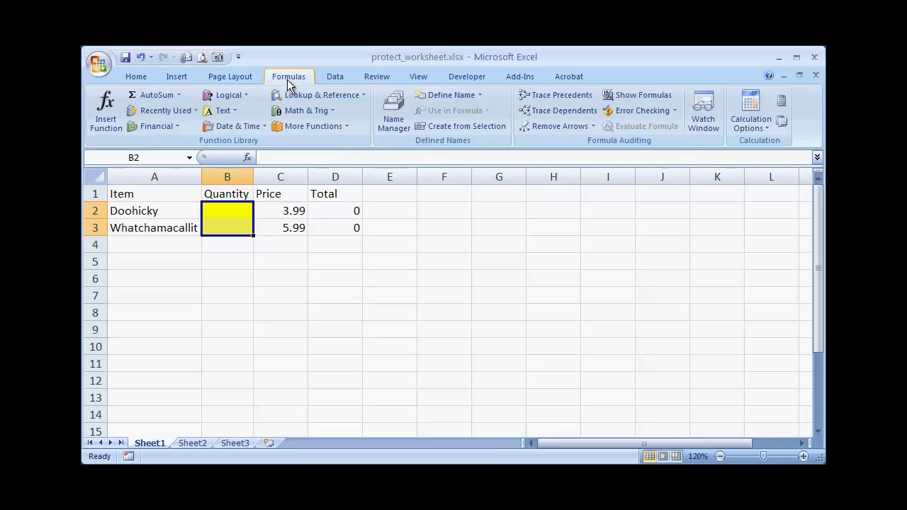
pyautogui.click(242, 80)
pyautogui.click(179, 80)
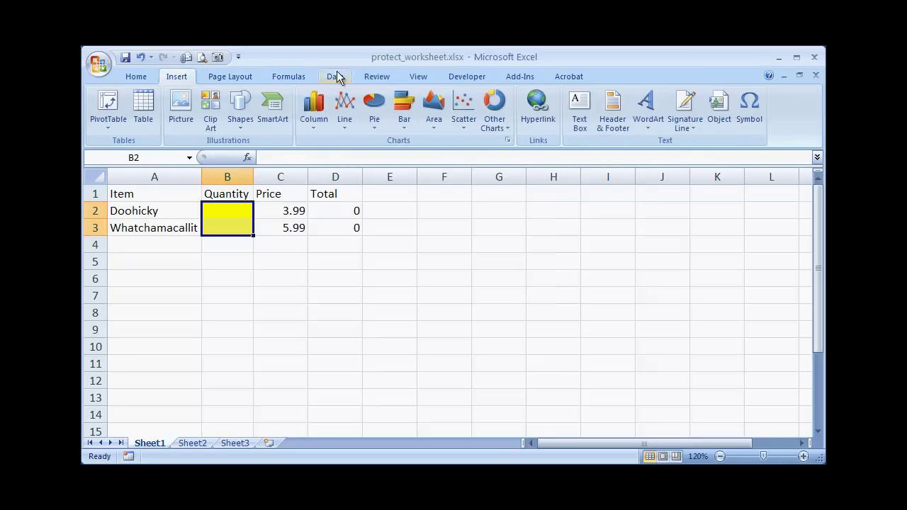
pyautogui.click(389, 79)
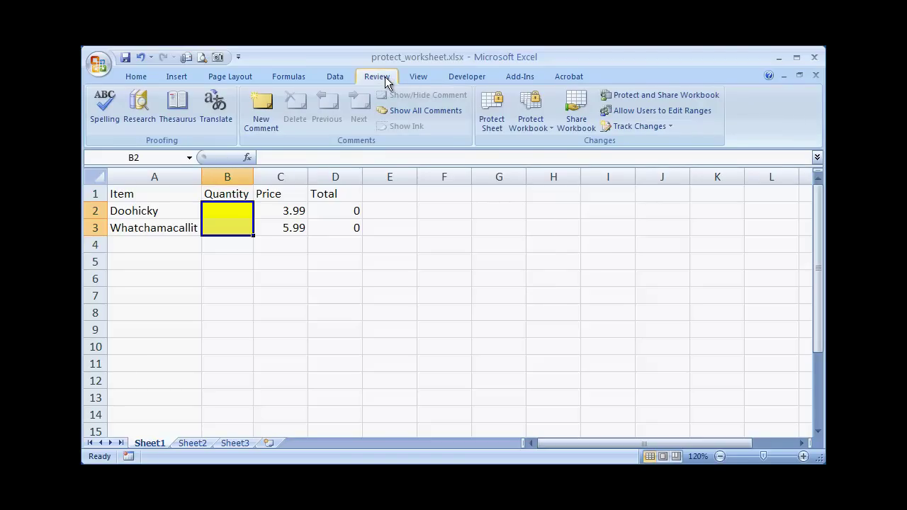
# Step: Protect Sheet1 with locked-cell protection, still allowing selection of locked and unlocked cells
pyautogui.click(494, 130)
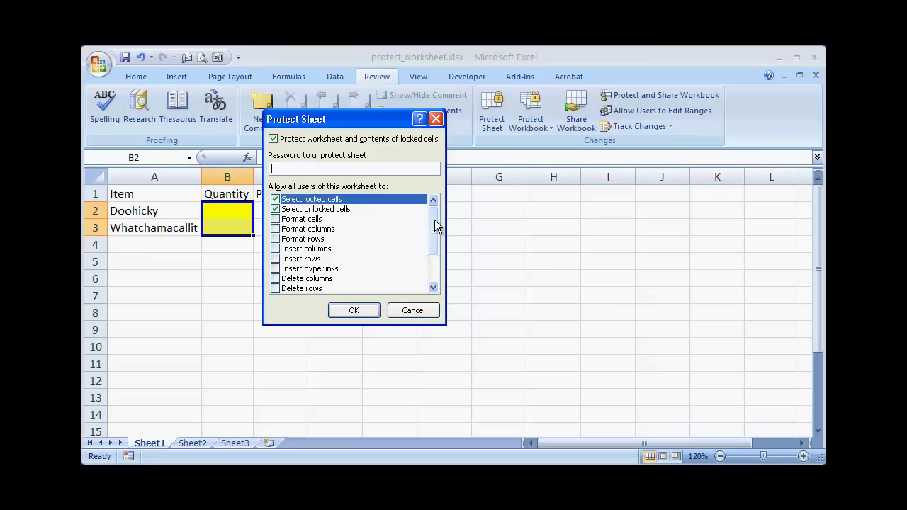
pyautogui.moveTo(434, 220)
pyautogui.mouseDown()
pyautogui.moveTo(434, 238)
pyautogui.moveTo(434, 228)
pyautogui.mouseUp()
pyautogui.moveTo(432, 224)
pyautogui.mouseDown()
pyautogui.moveTo(435, 259)
pyautogui.moveTo(433, 207)
pyautogui.mouseUp()
pyautogui.click(350, 307)
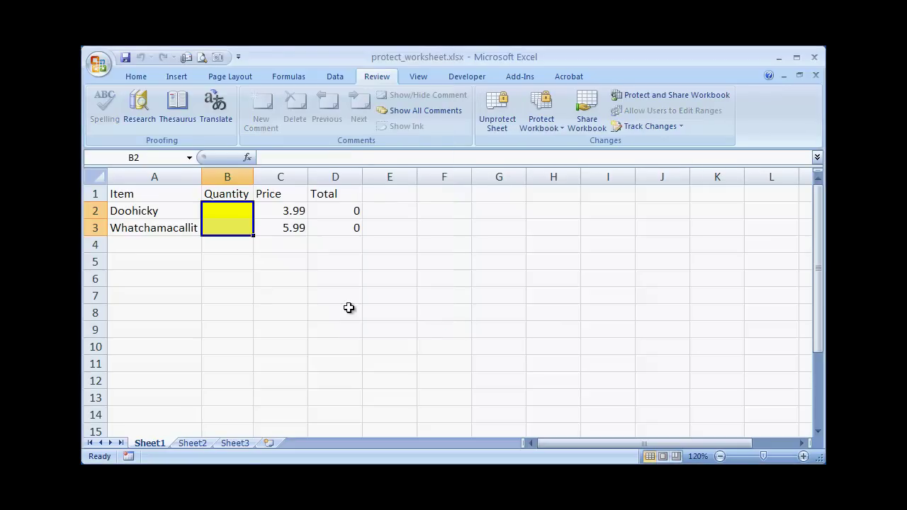
# Step: Enter quantity 10 in B2 and 5 in B3, giving totals 39.9 and 29.95
pyautogui.click(228, 210)
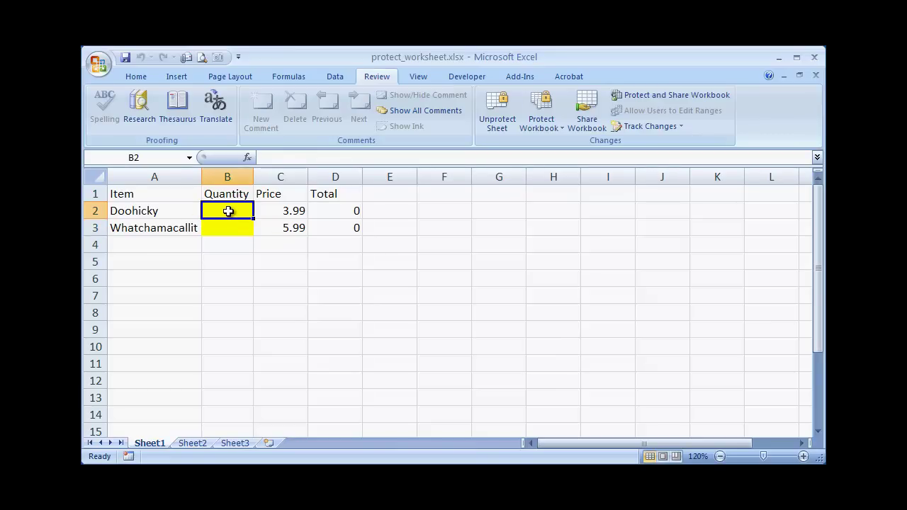
pyautogui.write('10')
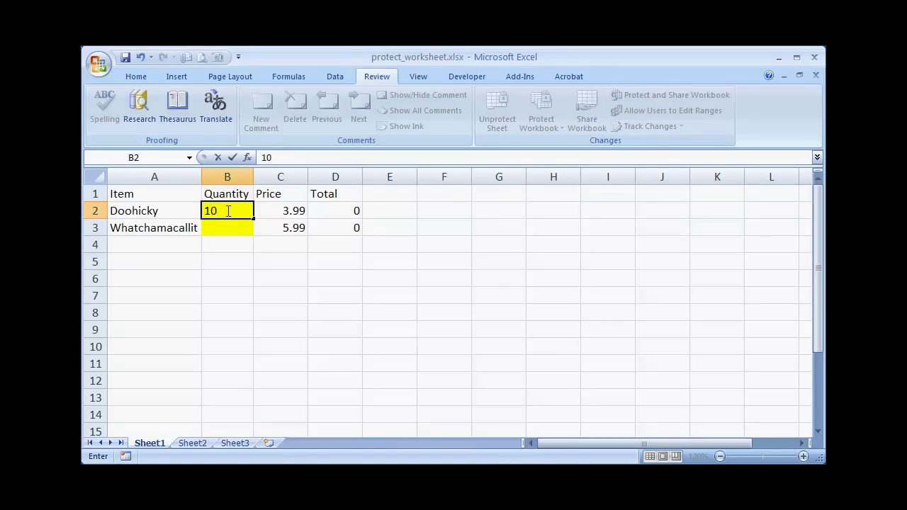
pyautogui.press('Return')
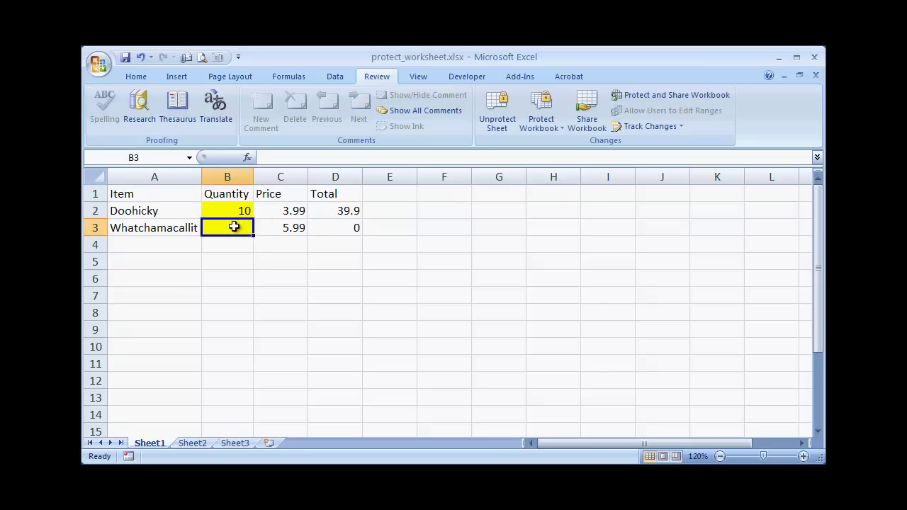
pyautogui.write('5')
pyautogui.press('Return')
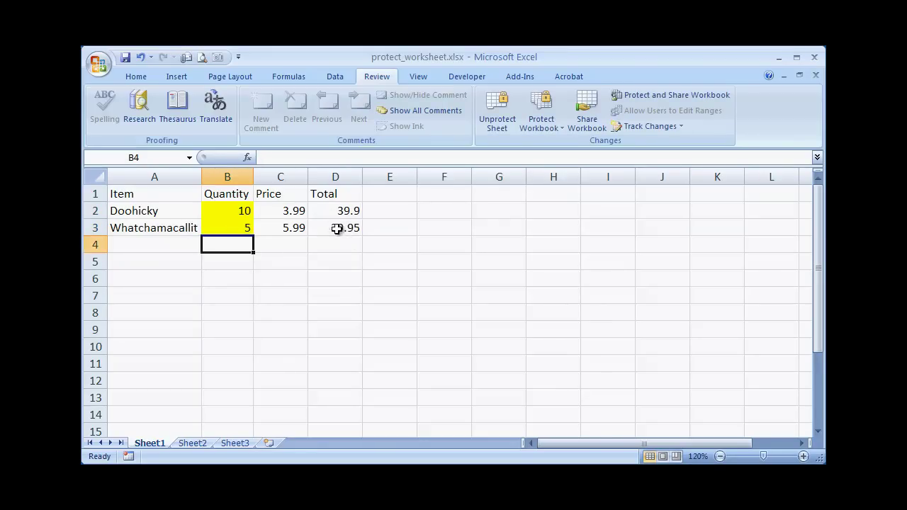
pyautogui.click(279, 210)
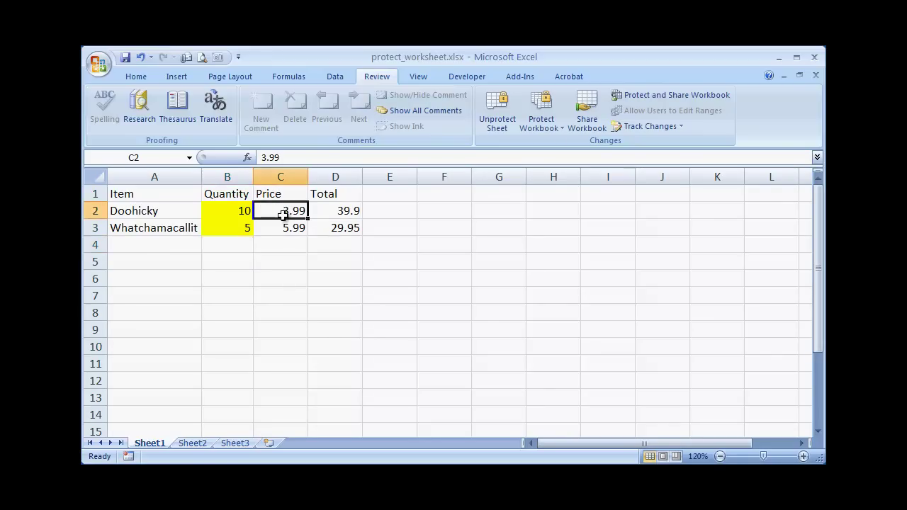
pyautogui.press('Delete')
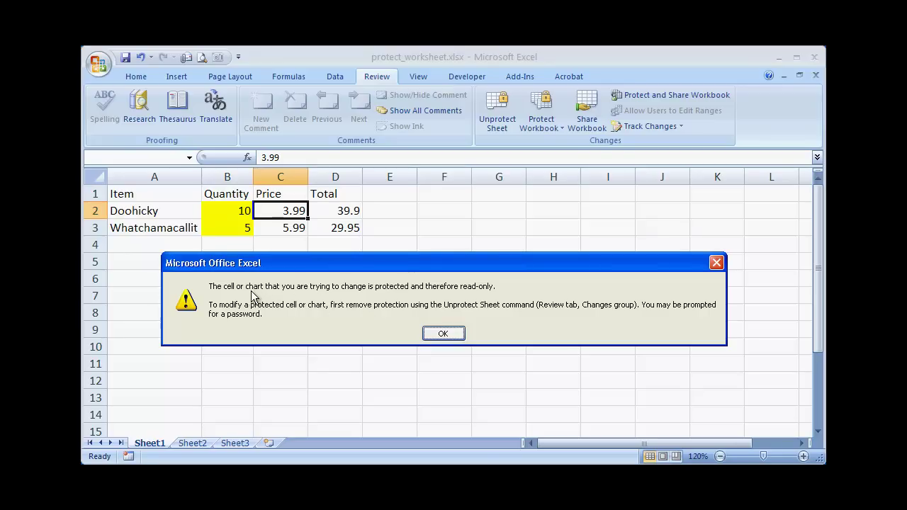
pyautogui.click(441, 333)
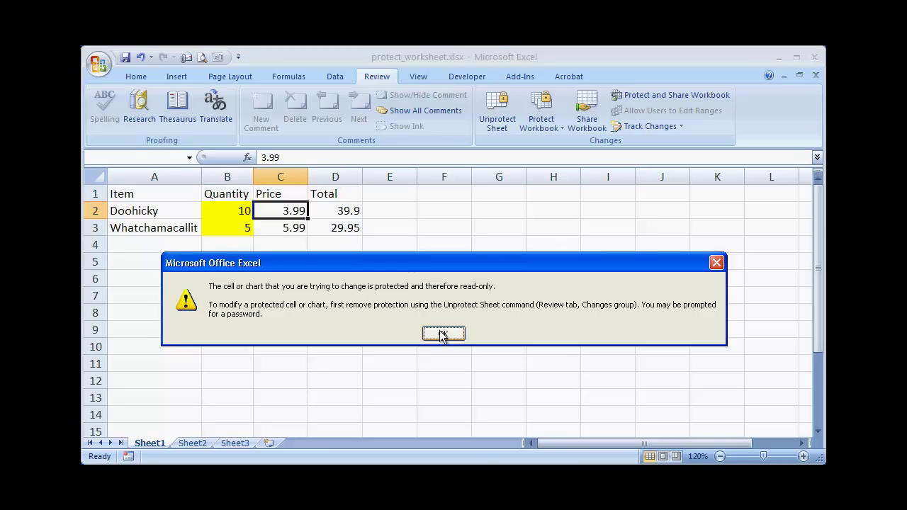